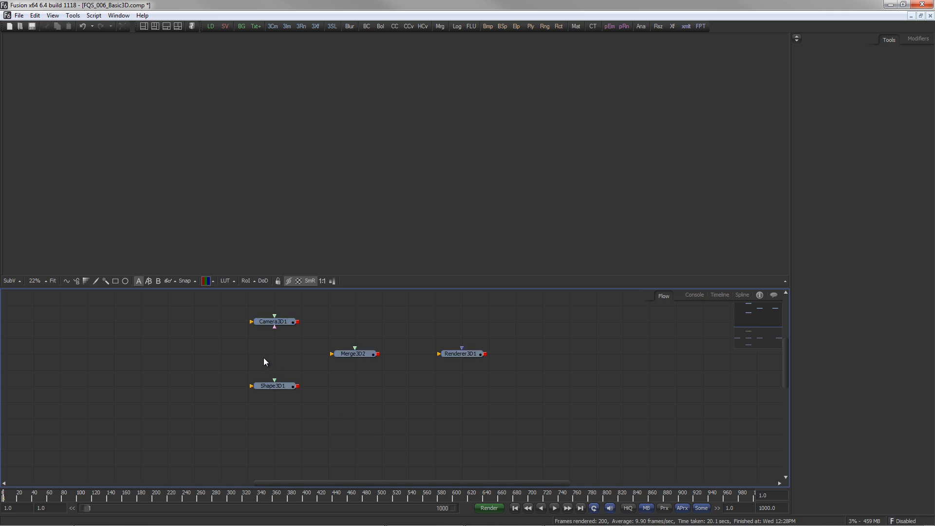
- Load the shape, camera, merge and renderer nodes into the viewer to inspect each
drag(285, 389, 305, 212)
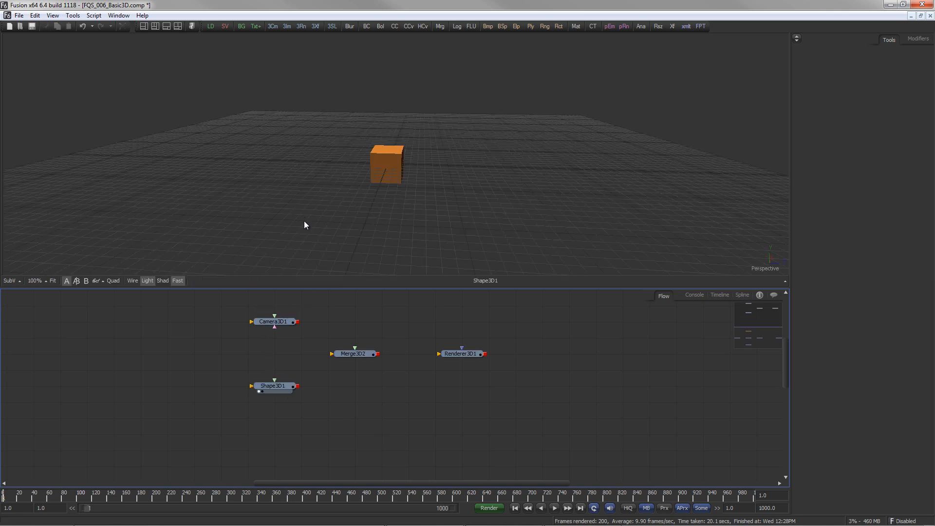
drag(286, 326, 298, 244)
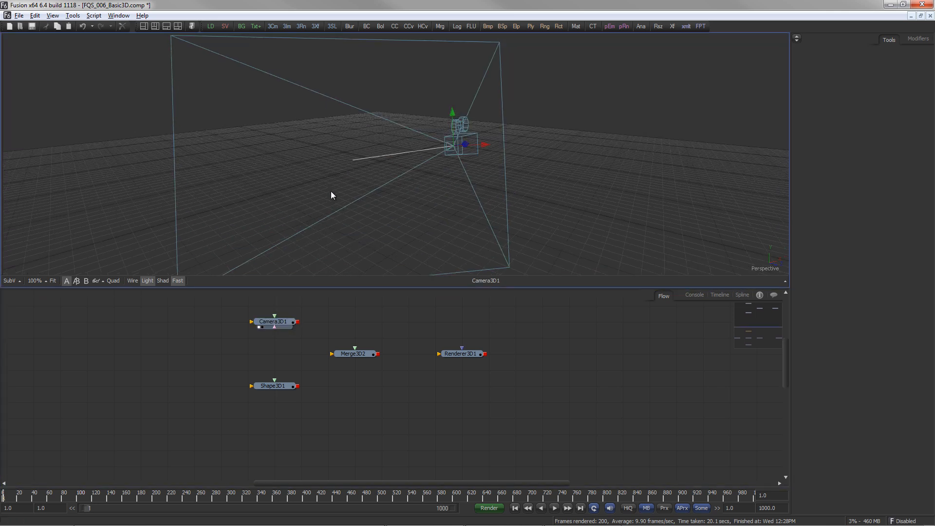
click(372, 353)
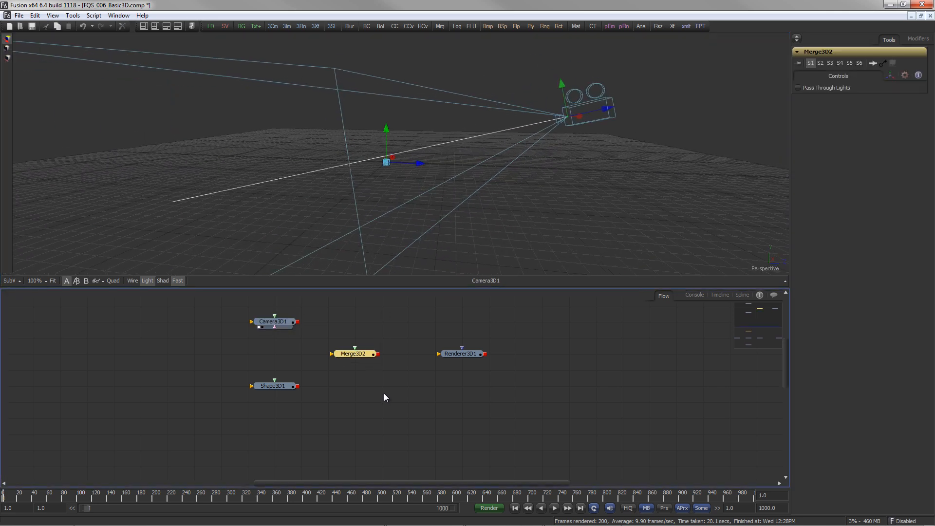
click(475, 354)
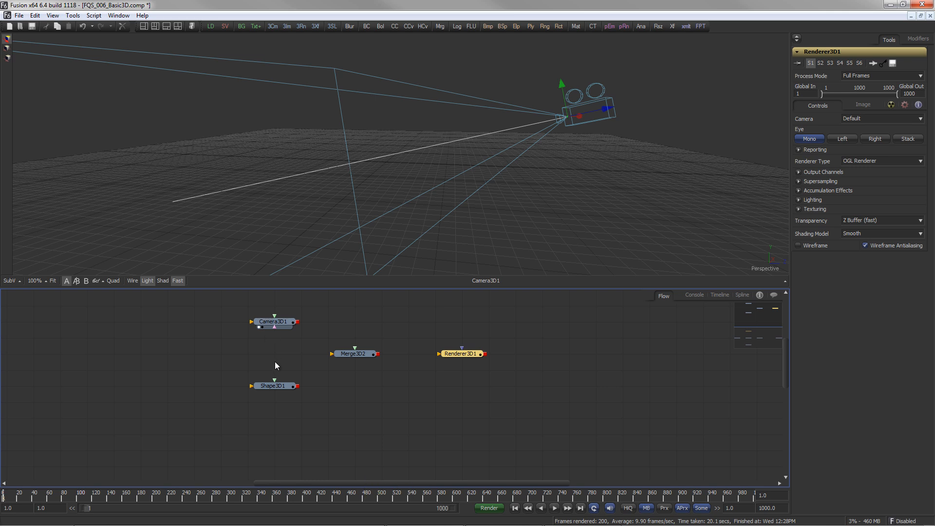
click(282, 389)
key(1)
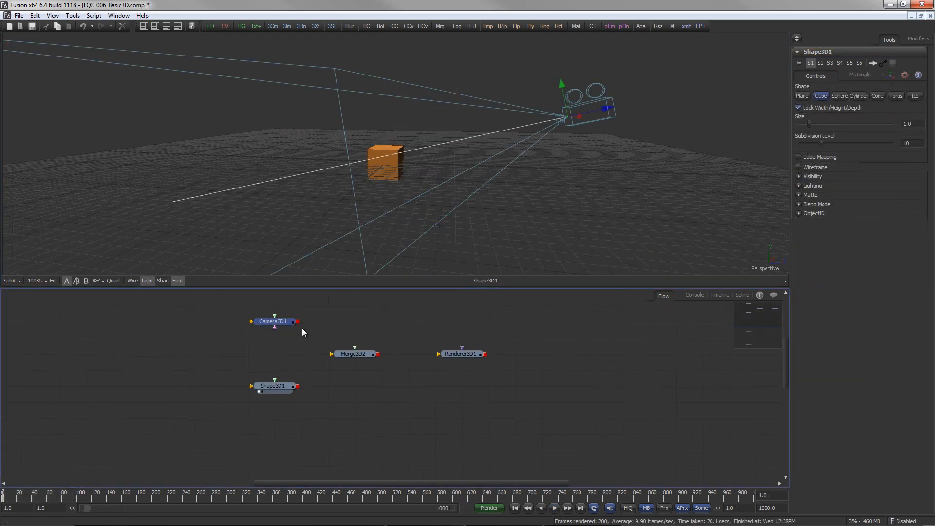
- Connect Camera3D1 and Shape3D1 into Merge3D2, and Merge3D2's output into Renderer3D1
drag(298, 322, 347, 355)
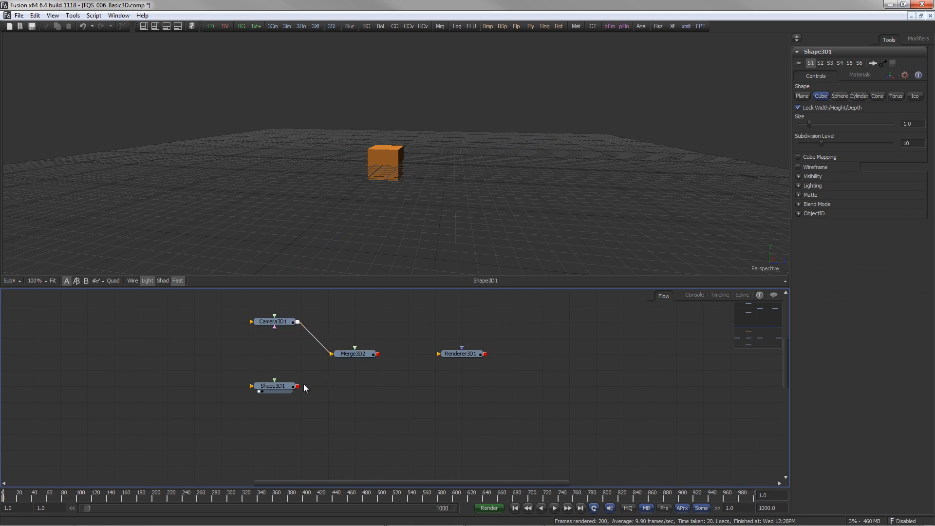
drag(301, 388, 403, 226)
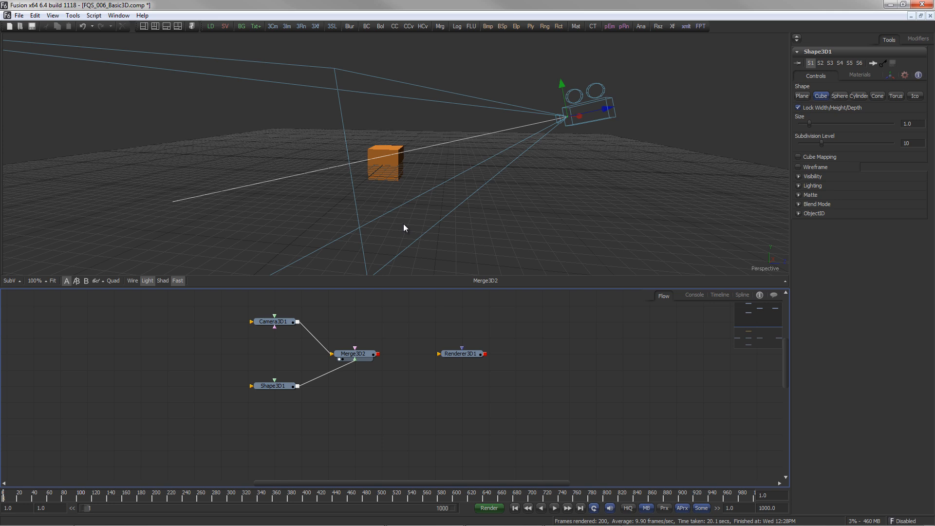
drag(378, 354, 489, 258)
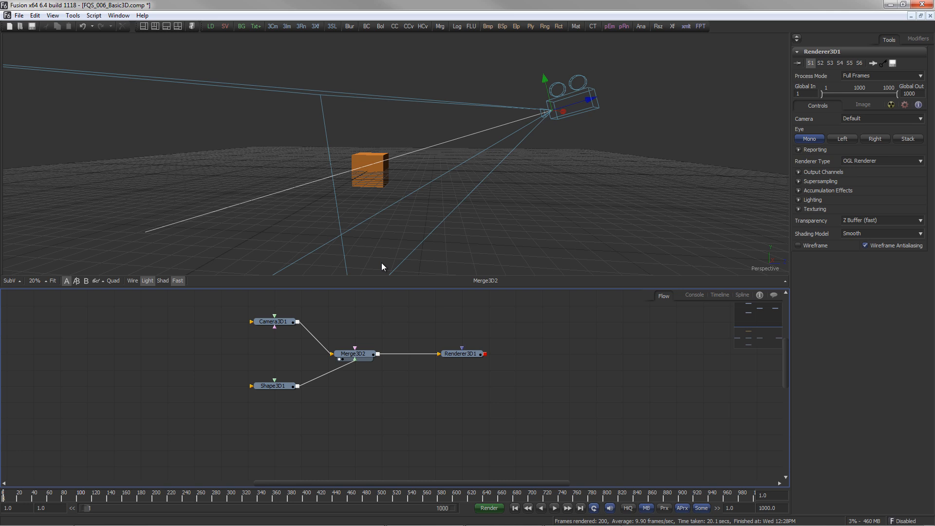
- Switch the viewer to quad view and back to single view, then turn on viewer lighting
drag(391, 239, 474, 188)
drag(624, 190, 109, 314)
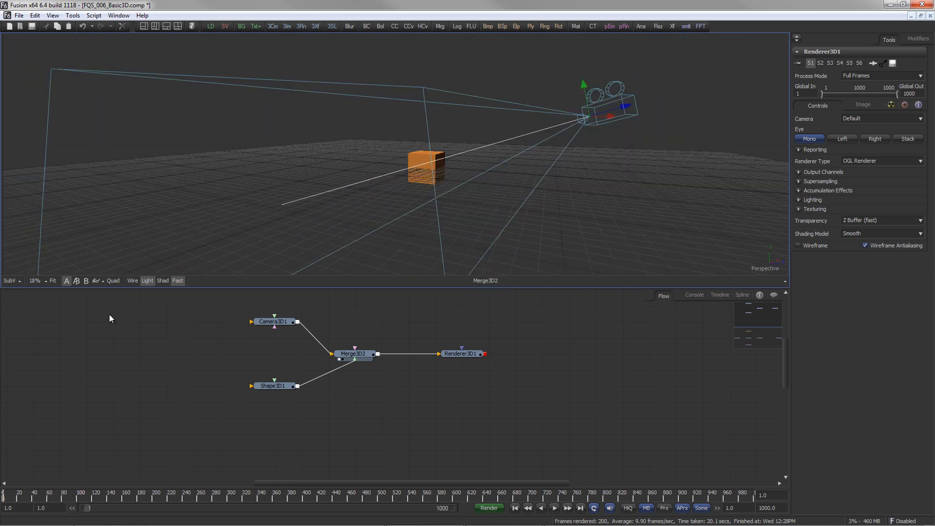
click(111, 281)
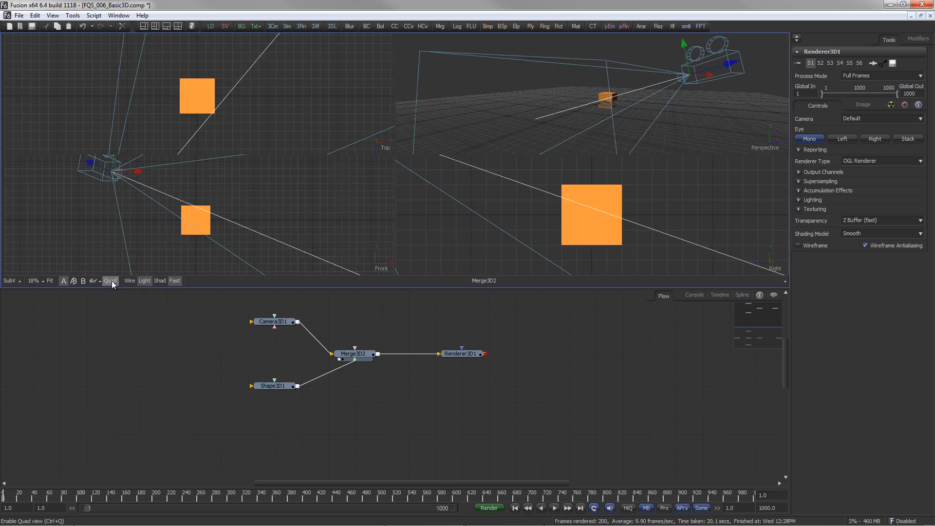
drag(224, 194, 174, 185)
key(ctrl+q)
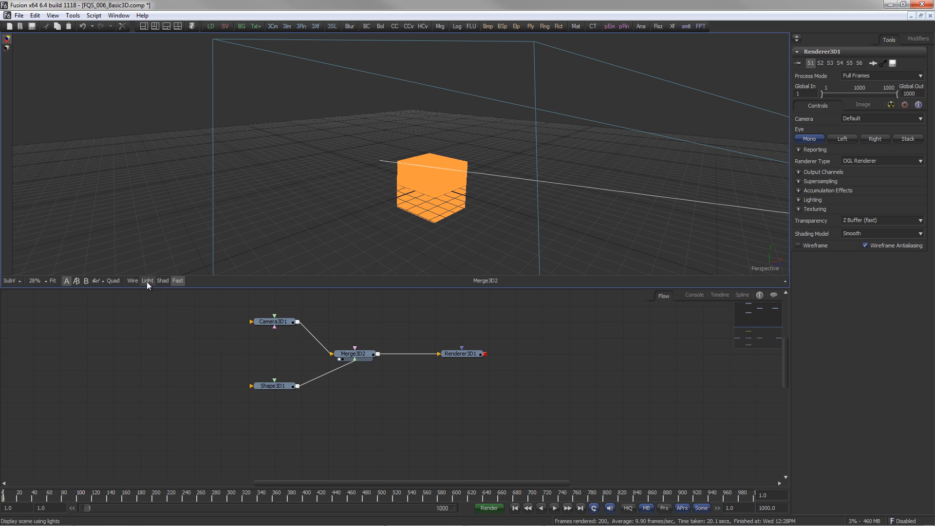
click(148, 282)
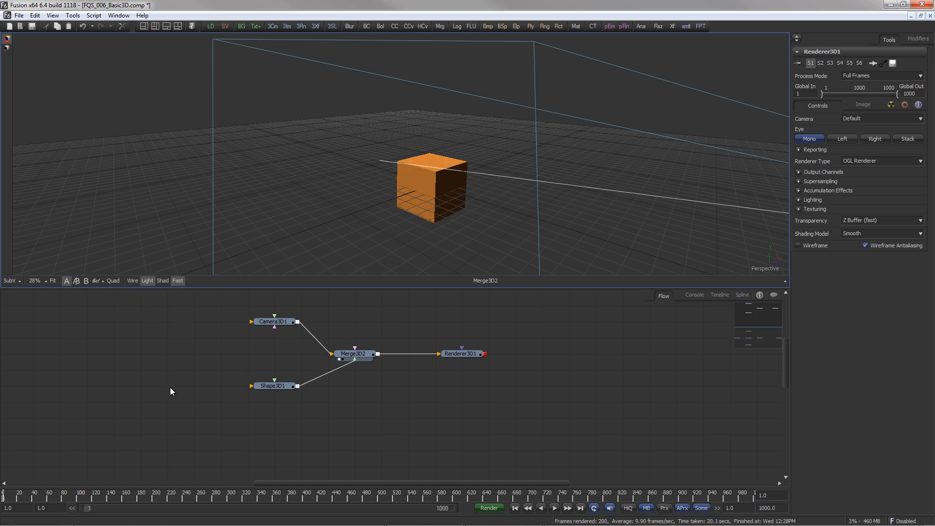
- Select the cube and move, rotate and scale it with the viewer's transform gizmos
click(434, 186)
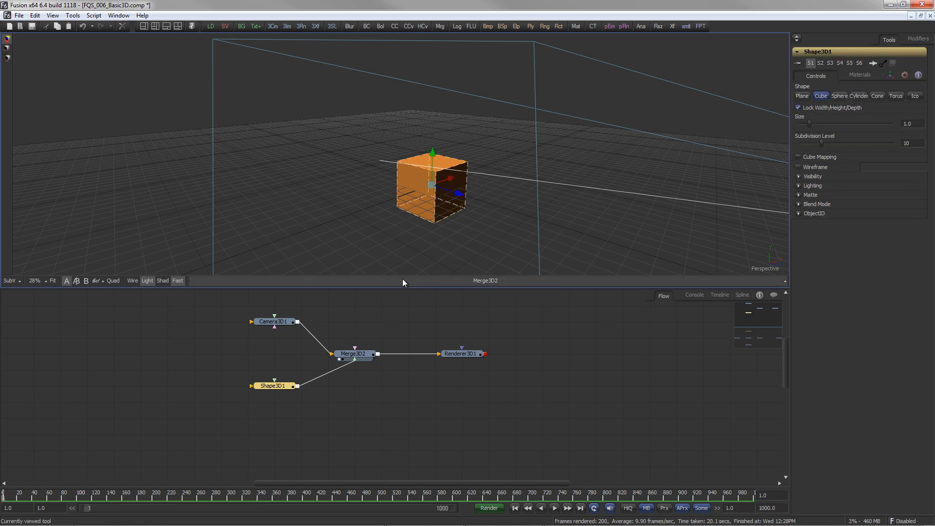
mouse_move(464, 197)
mouse_down()
mouse_move(401, 173)
mouse_move(457, 204)
mouse_move(459, 195)
mouse_up()
mouse_move(429, 153)
mouse_down()
mouse_move(429, 115)
mouse_move(428, 138)
mouse_up()
key(q)
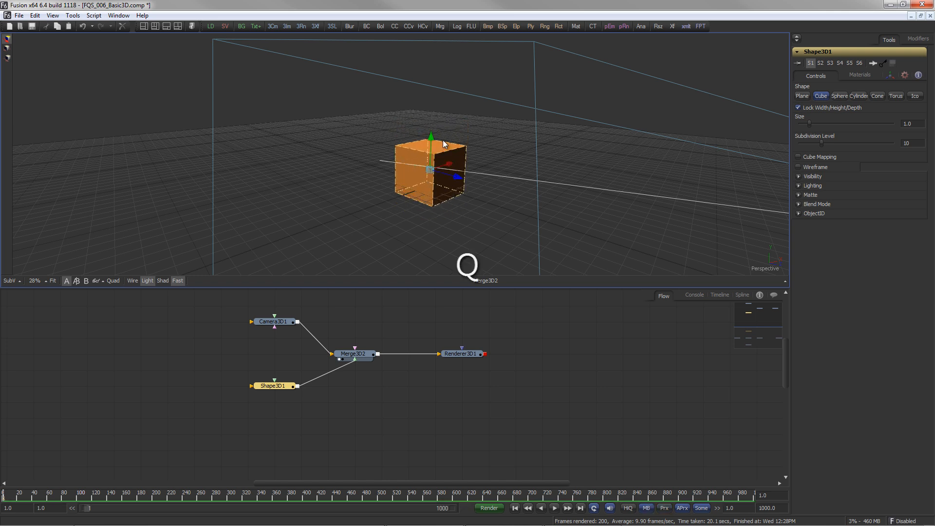
key(w)
key(e)
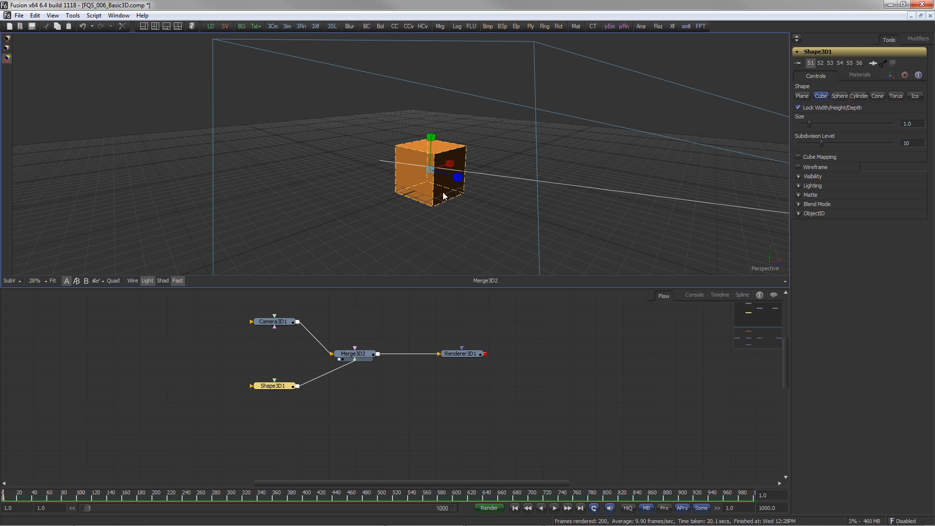
key(q)
key(w)
drag(458, 177, 428, 116)
key(e)
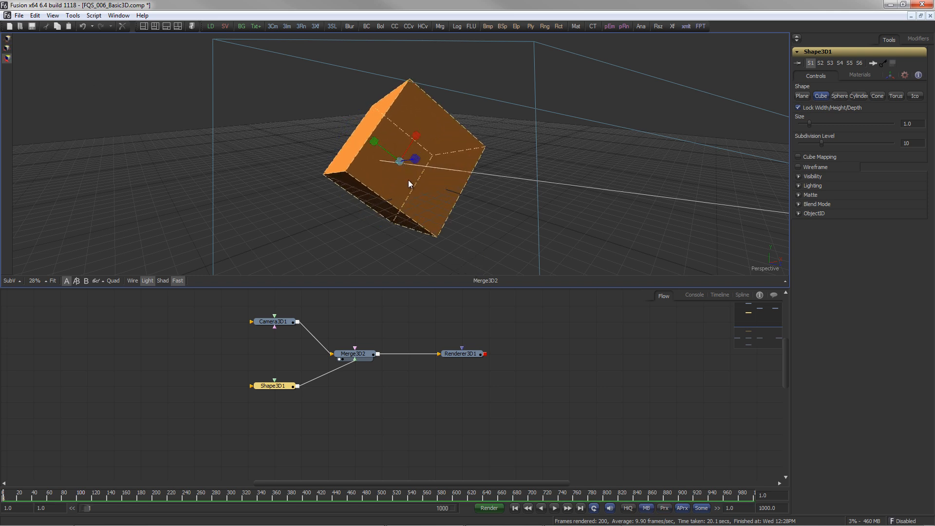
- Reset the cube's Y and Z offsets, X and Z rotations, and scale to defaults in its transform settings
click(889, 76)
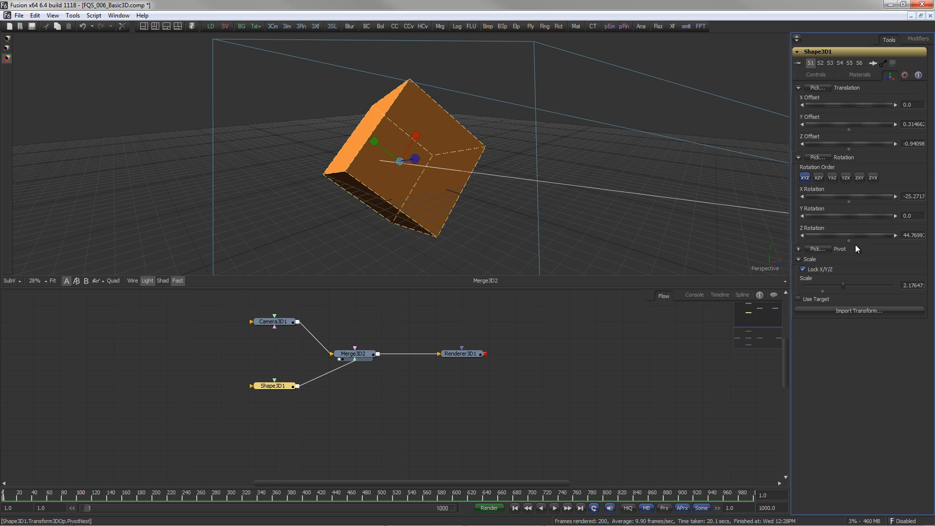
double_click(849, 130)
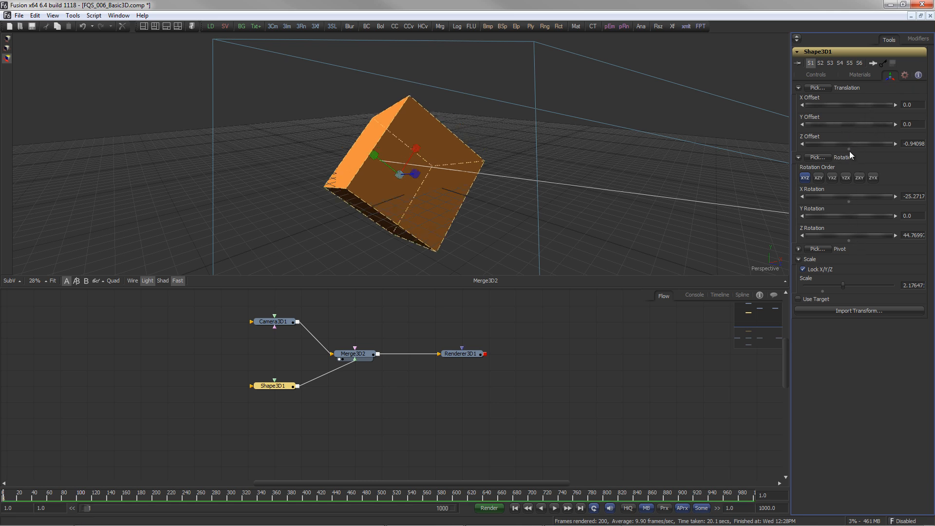
double_click(848, 150)
double_click(849, 200)
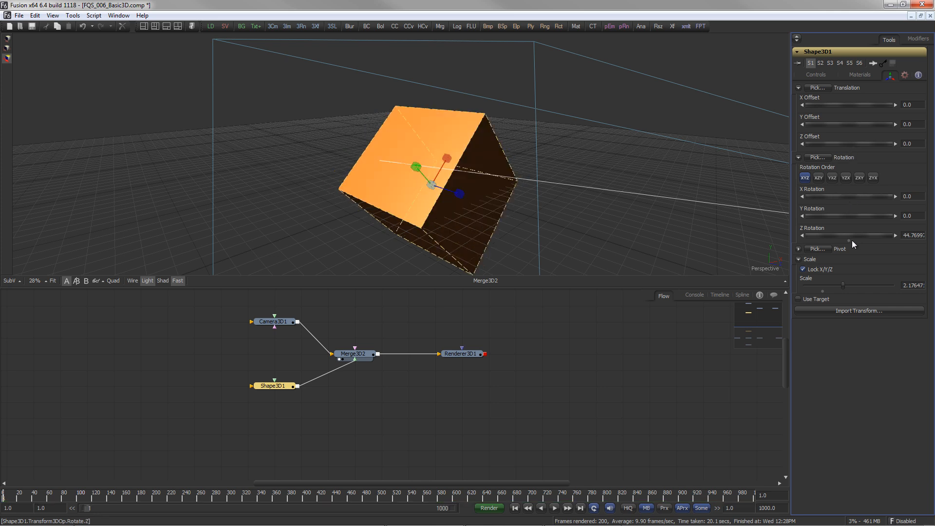
double_click(849, 240)
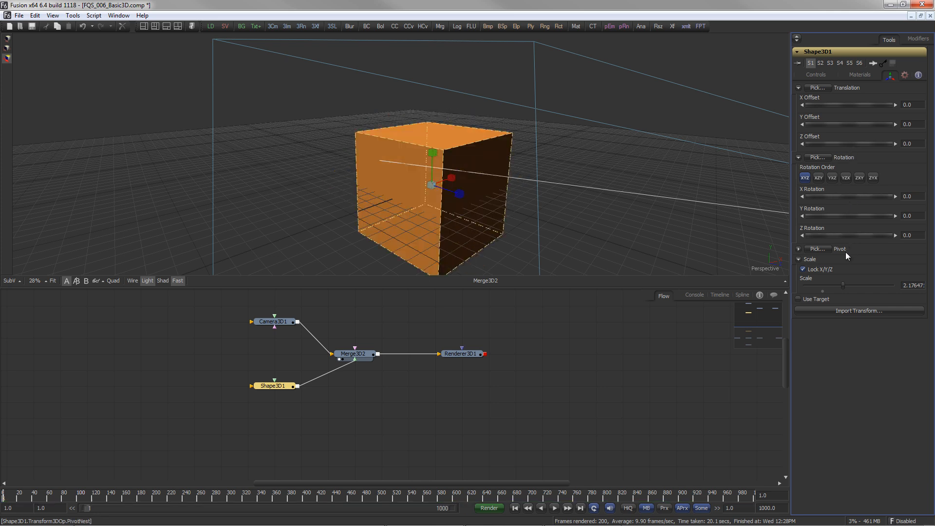
double_click(822, 291)
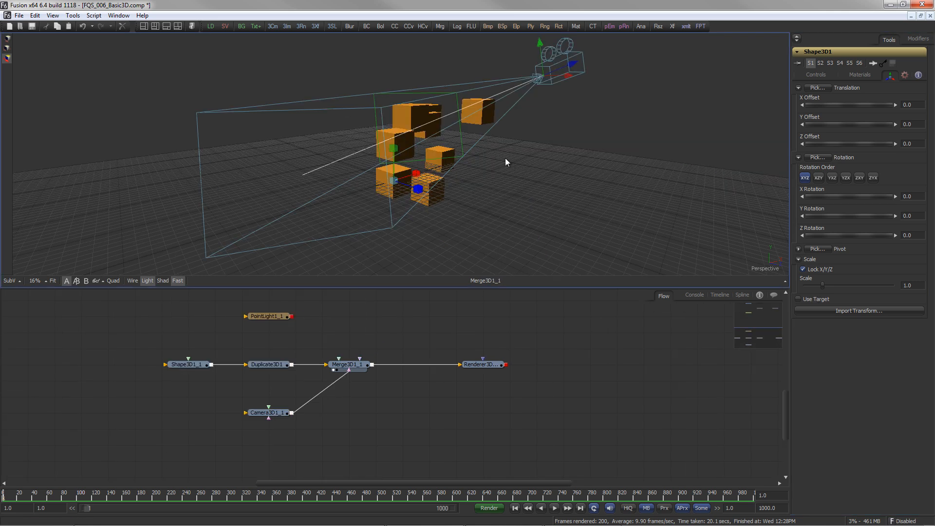
right_click(502, 152)
mouse_move(505, 155)
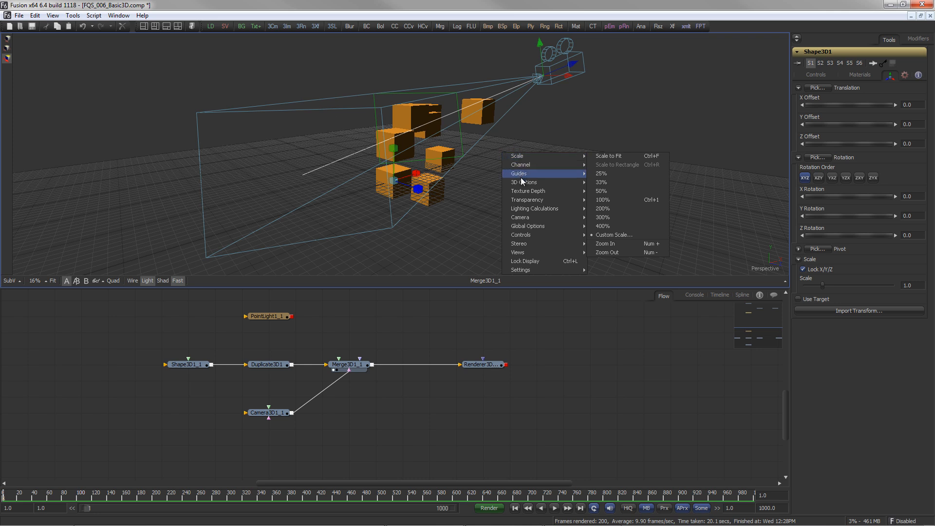
mouse_move(523, 202)
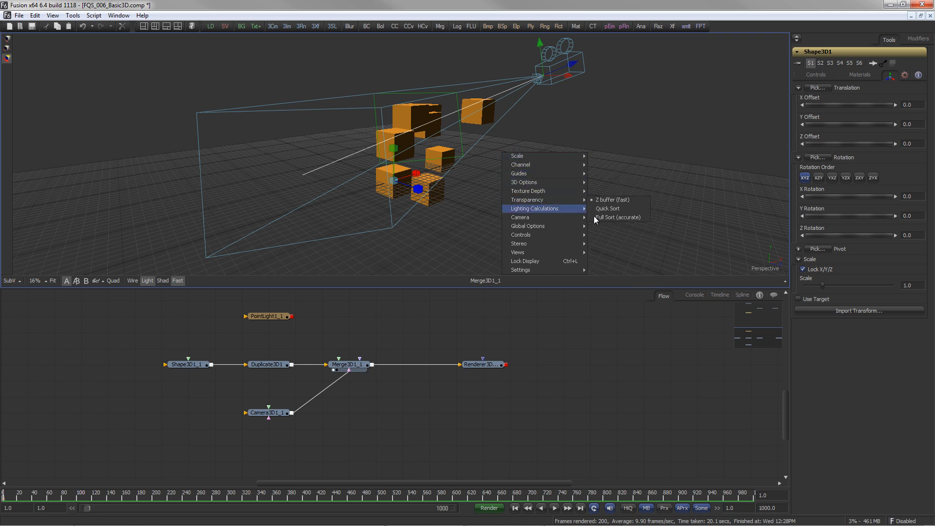
- Look through Camera3D1_1 in the viewer, then return to the Perspective view
right_click(762, 268)
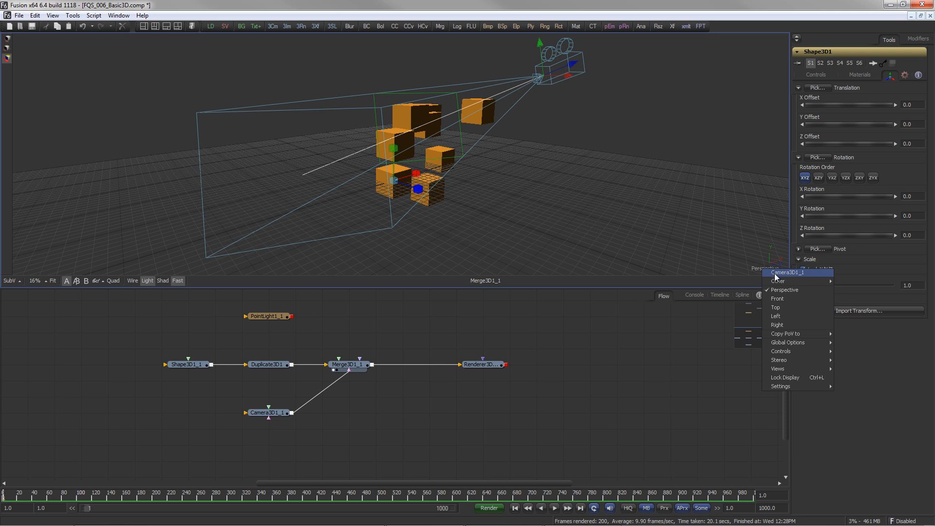
click(775, 273)
right_click(772, 268)
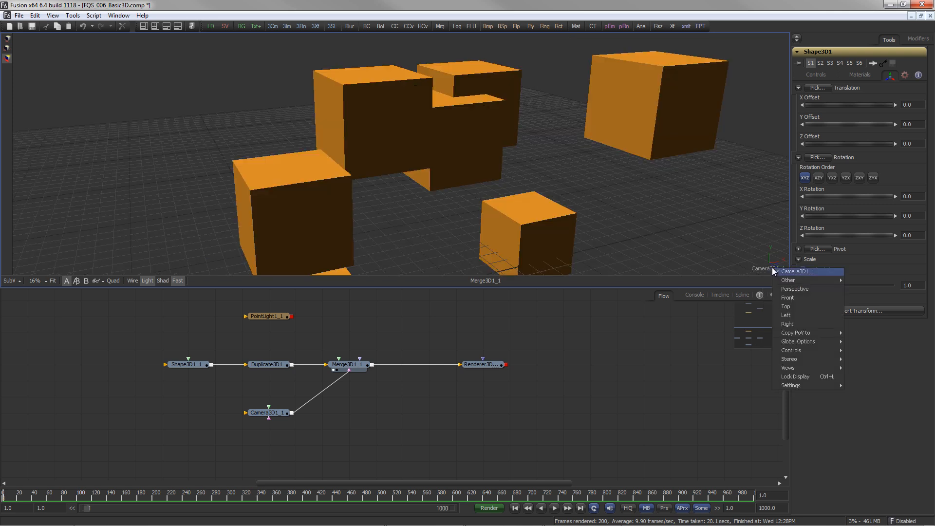
click(778, 287)
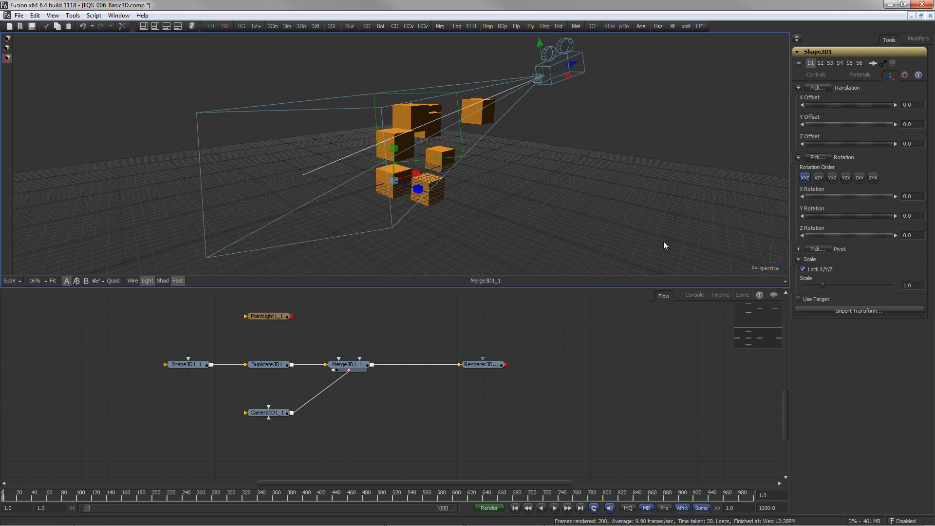
- Copy the current perspective viewpoint to Camera3D1_1
drag(455, 197, 388, 201)
scroll(388, 200, up, 2)
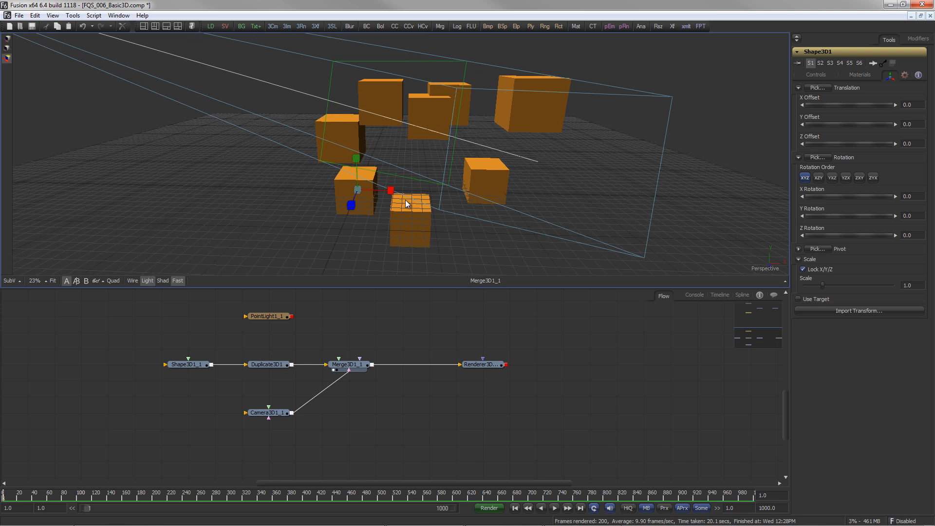
right_click(766, 268)
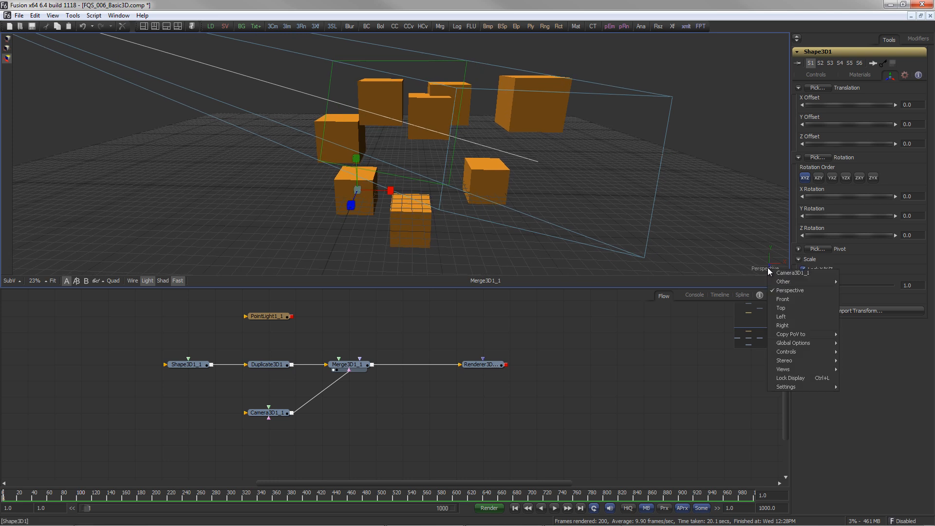
mouse_move(823, 334)
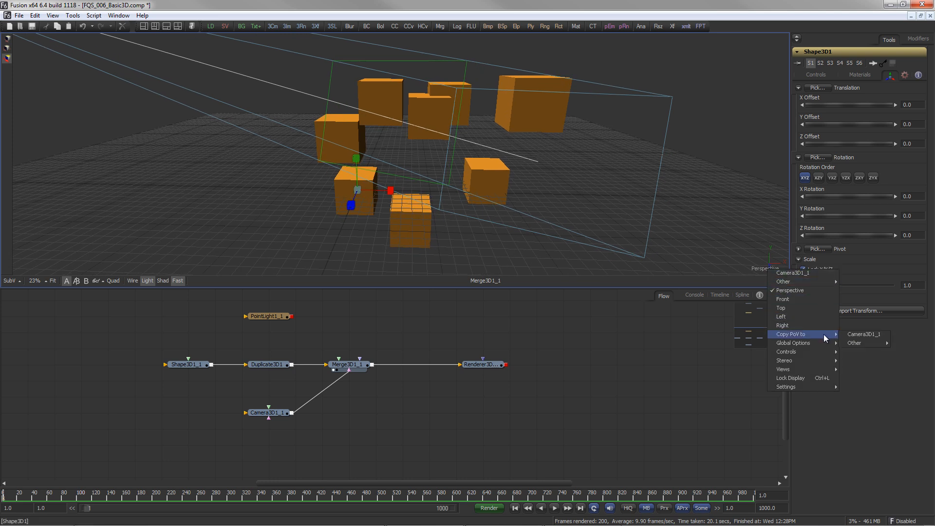
click(866, 334)
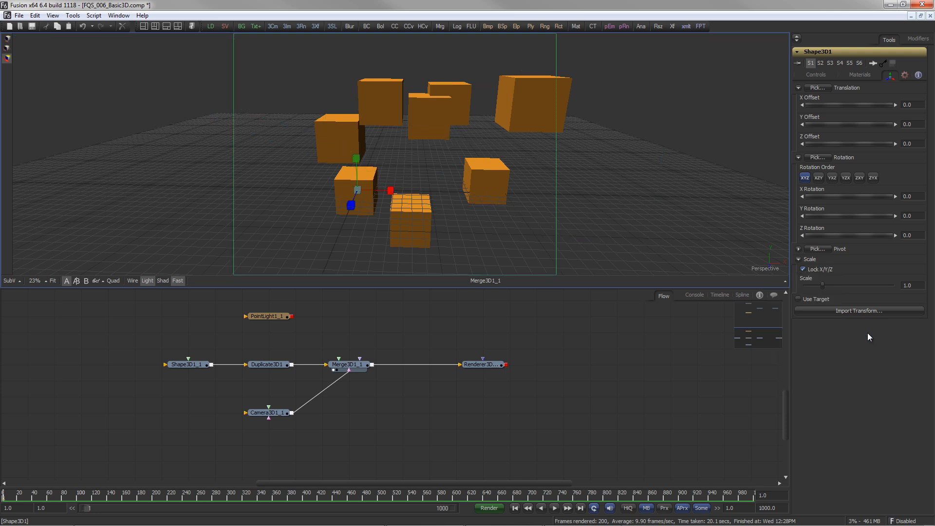
- Show the Renderer3D1_1 output in the viewer and enable lighting in the renderer settings
click(495, 366)
key(1)
drag(480, 197, 379, 192)
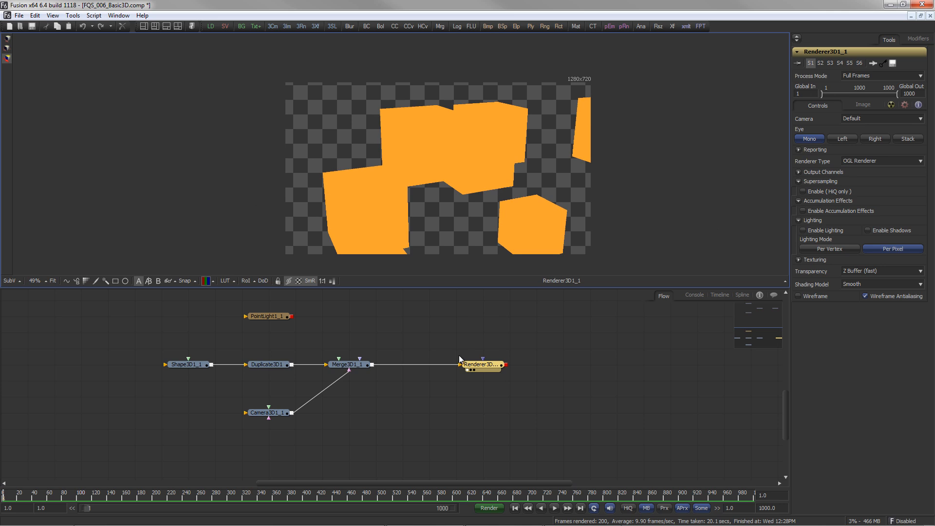
click(818, 230)
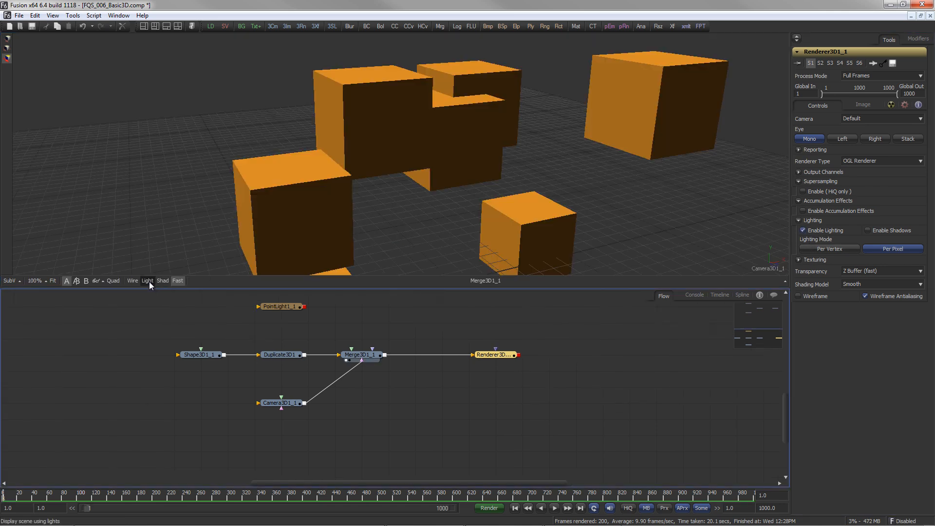
- Turn on viewer lighting and connect PointLight1_1 into the Merge3D1_1 node
click(148, 281)
click(149, 280)
click(295, 306)
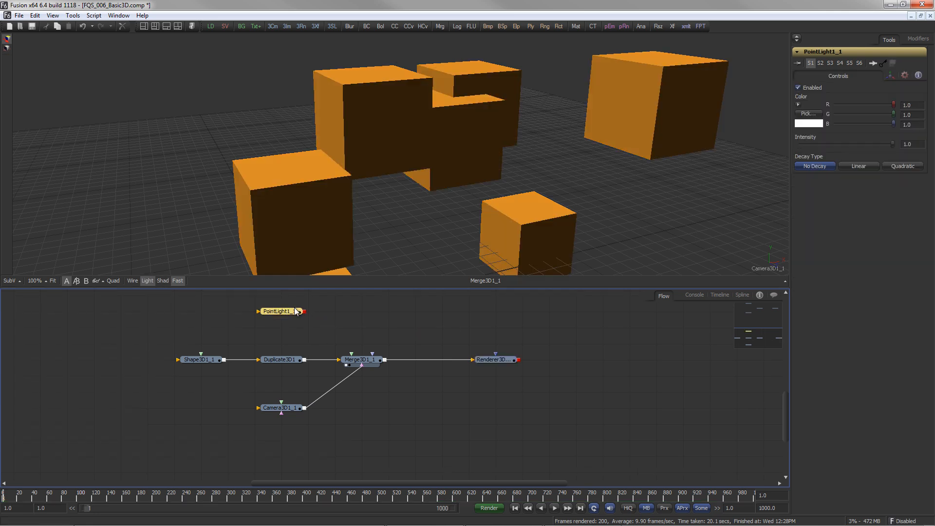
drag(305, 312, 367, 369)
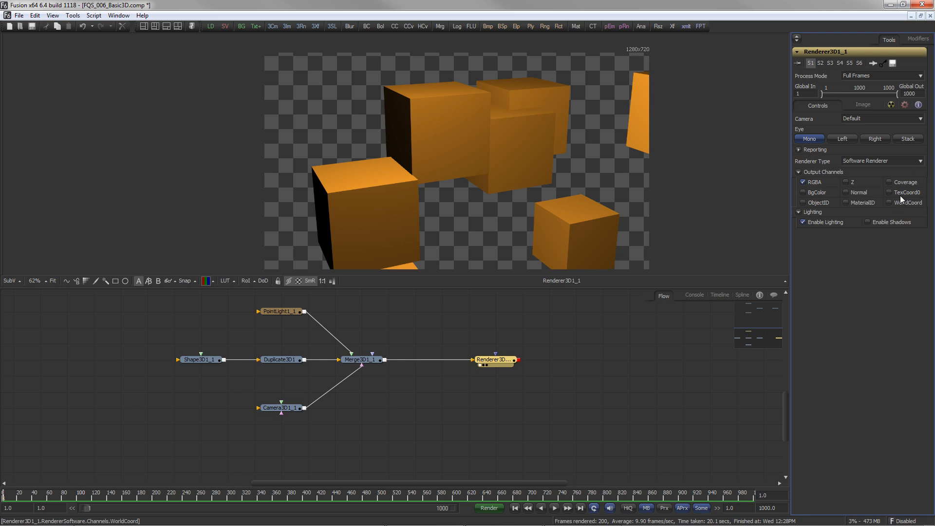
- Set the renderer type to OGL Renderer
click(880, 161)
click(879, 168)
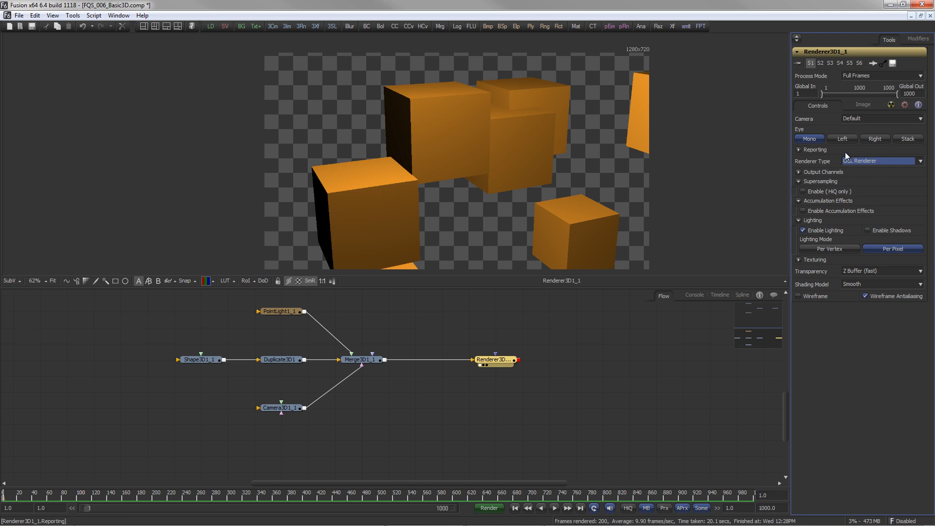
- Enable supersampling and accumulation effects in the renderer settings
click(818, 190)
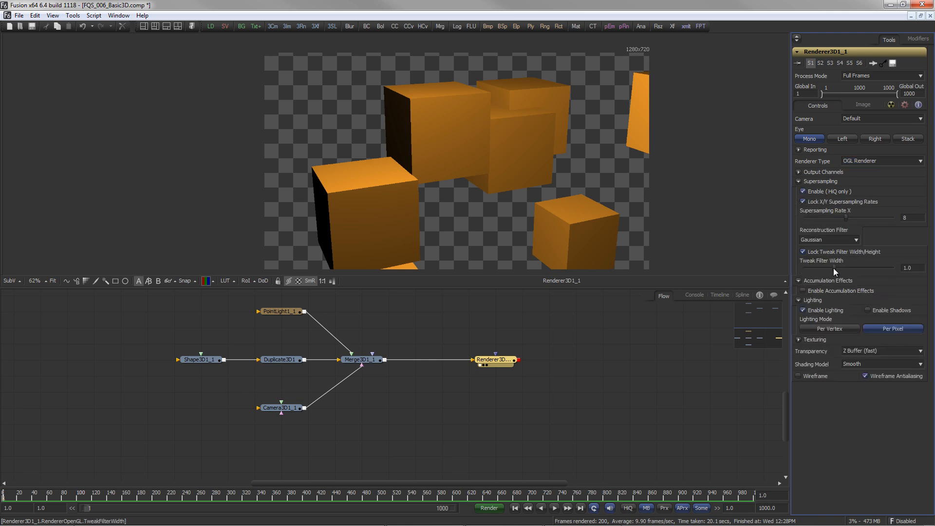
click(833, 291)
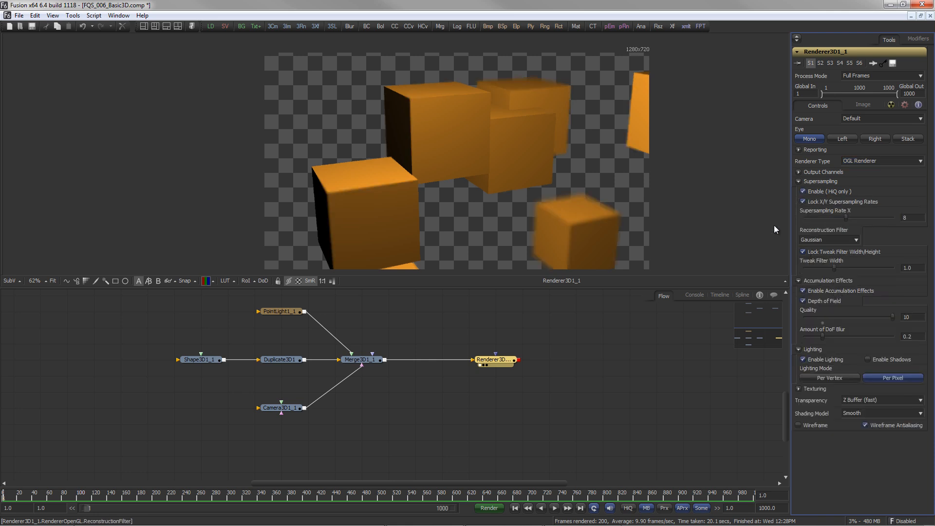